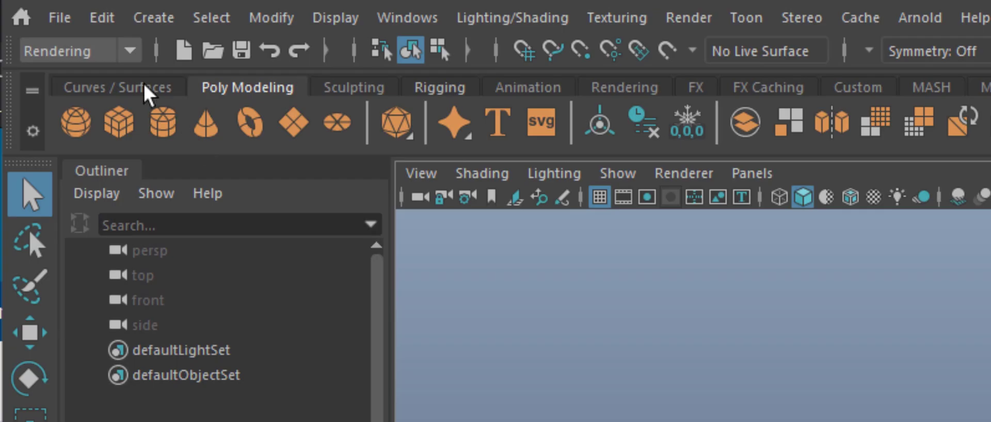
# Switch to the Animation menu set and add a turntable camera with Visualize > Create Turntable
pyautogui.click(43, 17)
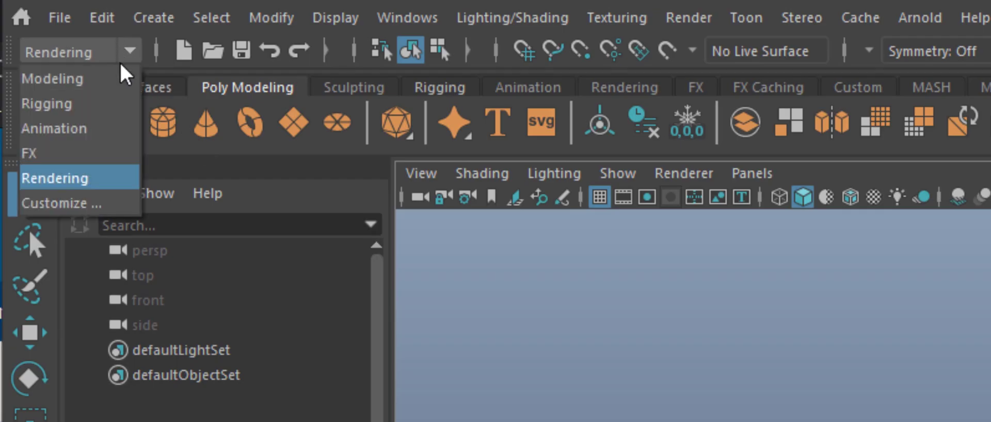
pyautogui.click(79, 127)
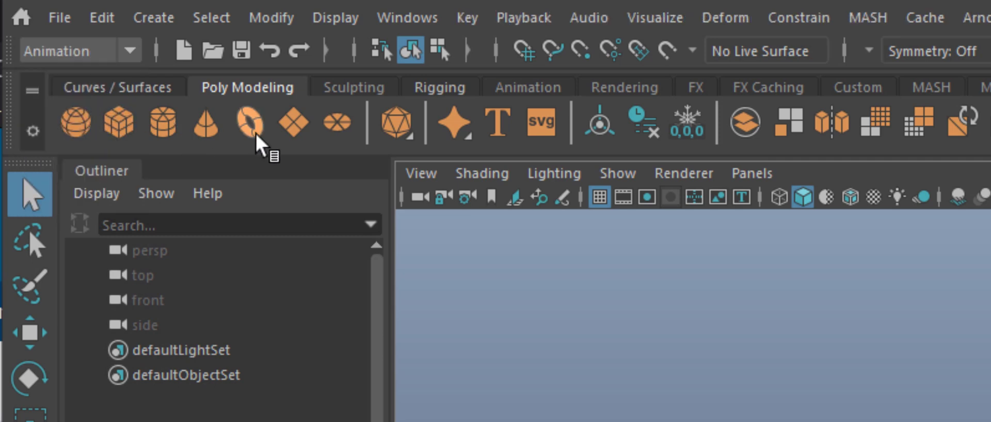
pyautogui.click(648, 13)
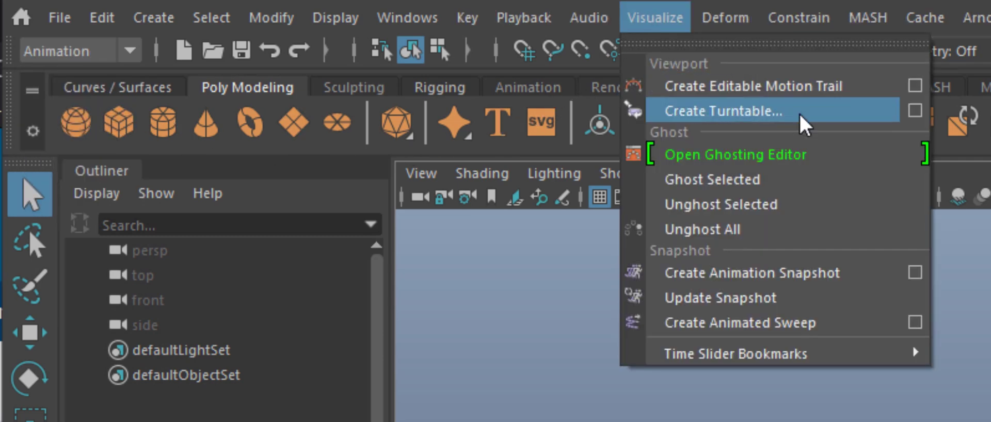
pyautogui.click(918, 113)
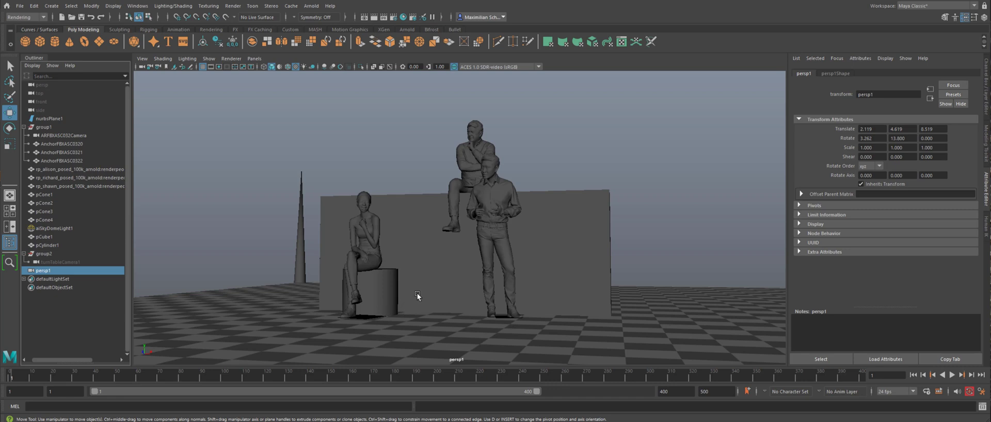
# Key the persp1 camera's translation and set its Controls to Camera and Aim
pyautogui.hotkey('shift', 'w')
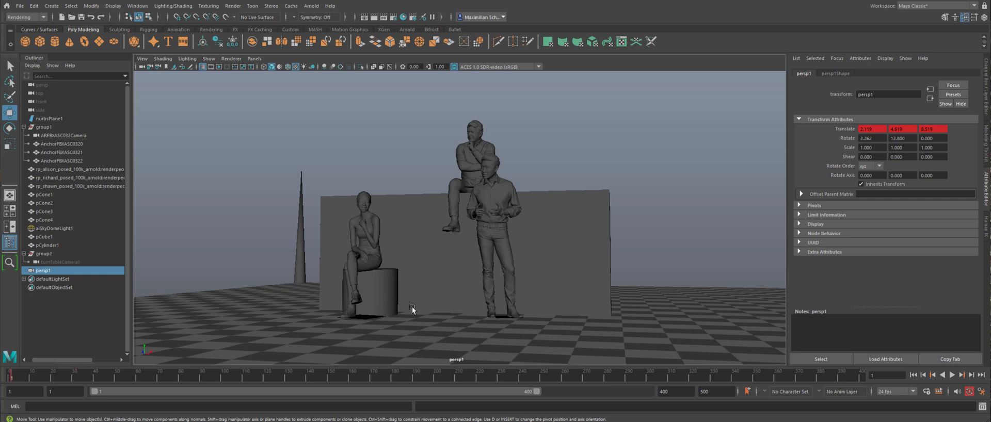
pyautogui.click(837, 74)
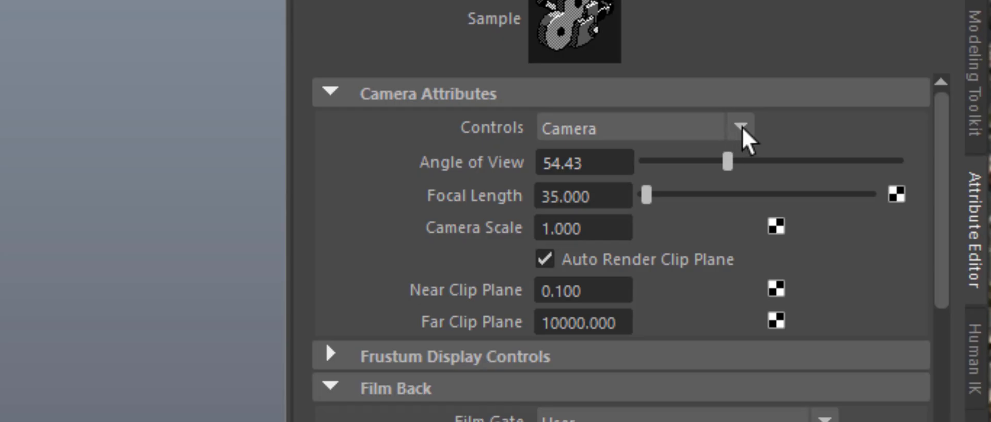
pyautogui.click(919, 160)
pyautogui.click(703, 190)
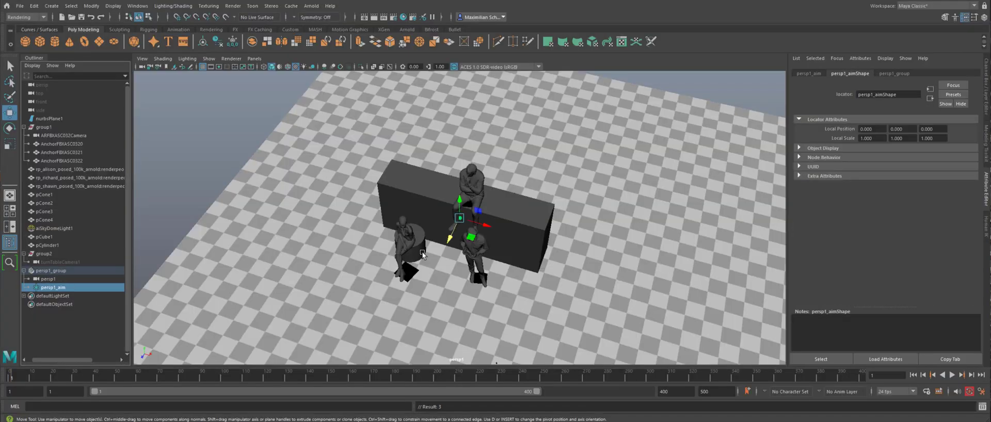
# Level the view, turn on the Resolution Gate, and play back the aim camera's move
pyautogui.keyDown('alt'); pyautogui.moveTo(429, 269); pyautogui.dragTo(415, 228); pyautogui.keyUp('alt')
pyautogui.keyDown('alt'); pyautogui.moveTo(301, 270); pyautogui.dragTo(289, 242); pyautogui.keyUp('alt')
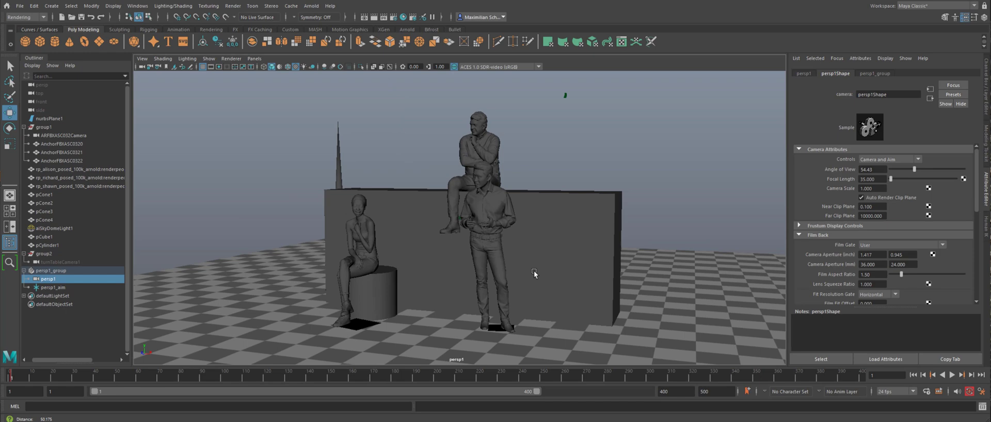
pyautogui.click(142, 58)
pyautogui.click(274, 236)
pyautogui.hotkey('alt', 'v')
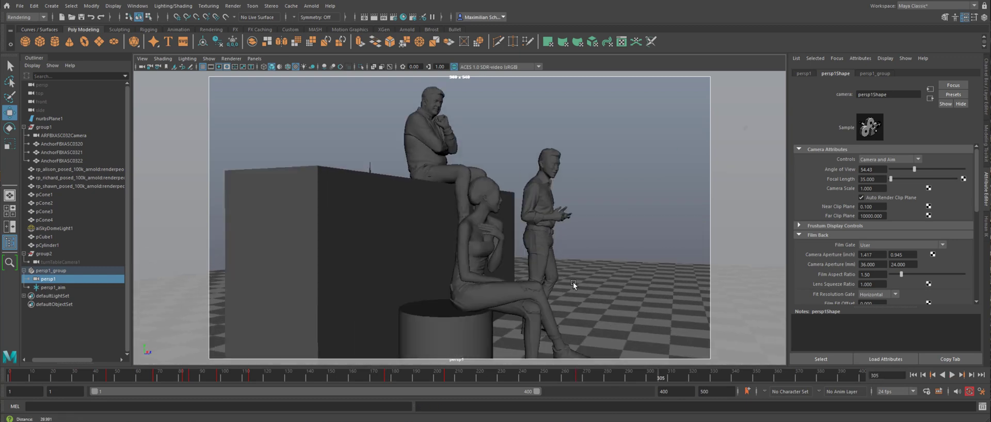
pyautogui.hotkey('alt', 'v')
pyautogui.hotkey('alt', 'v')
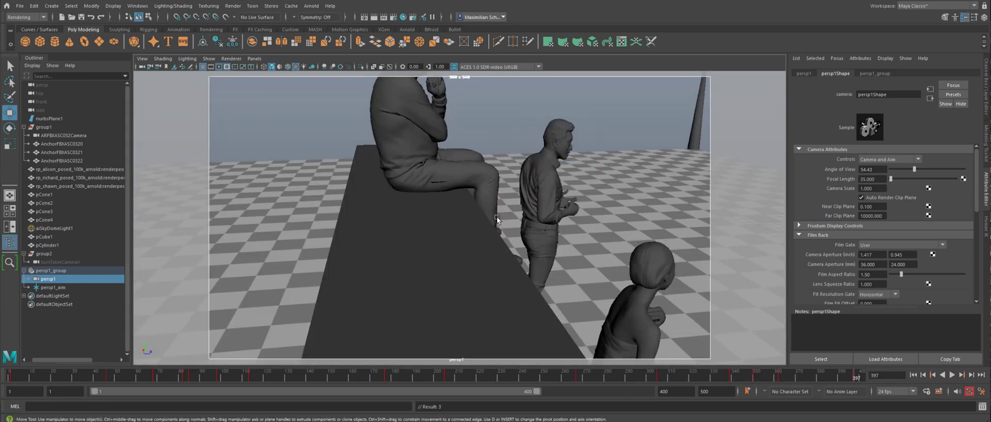
pyautogui.click(953, 375)
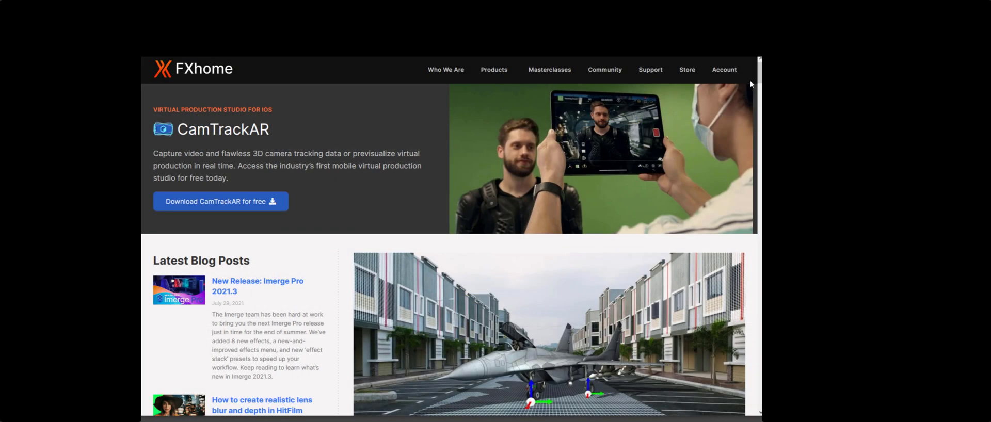
# Scroll the FXhome CamTrackAR page down to the Help Guide
pyautogui.moveTo(760, 78); pyautogui.dragTo(737, 354)
pyautogui.scroll(-2, 733, 253)
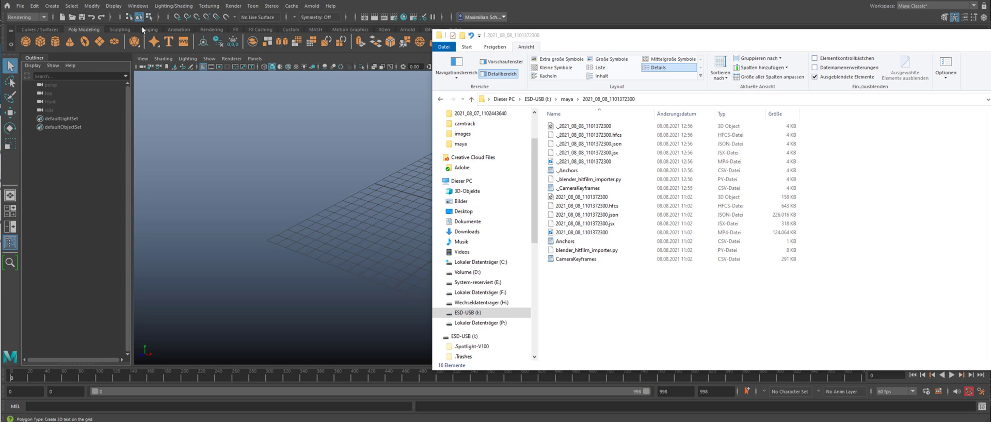
# Bring the Maya window in front and open its Windows menu
pyautogui.click(139, 6)
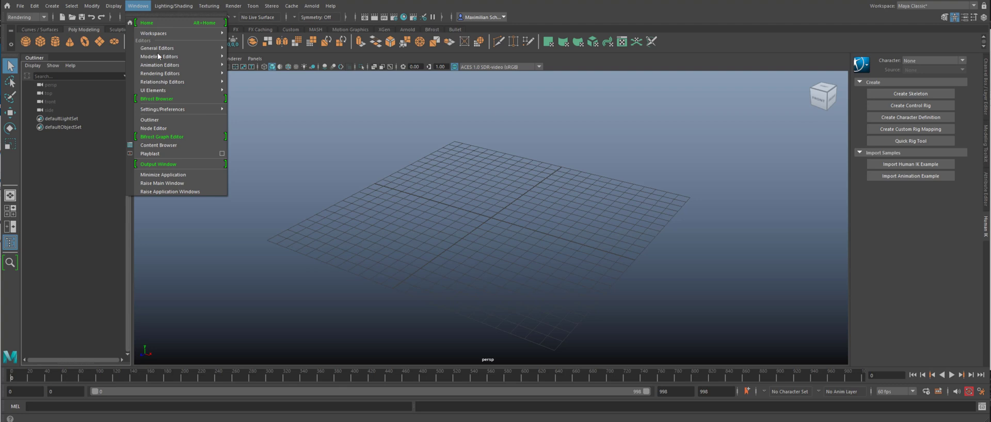
# Set the linear working unit to meter in Maya's Settings preferences
pyautogui.moveTo(217, 109)
pyautogui.click(250, 110)
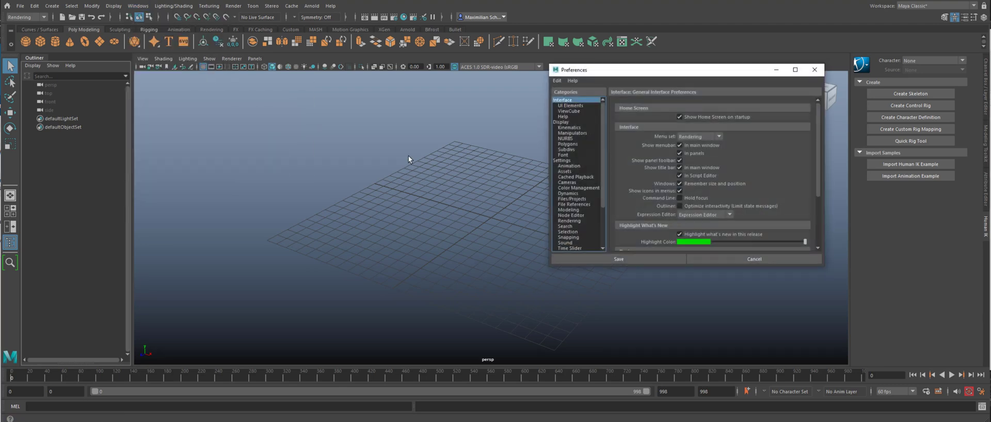
pyautogui.click(566, 161)
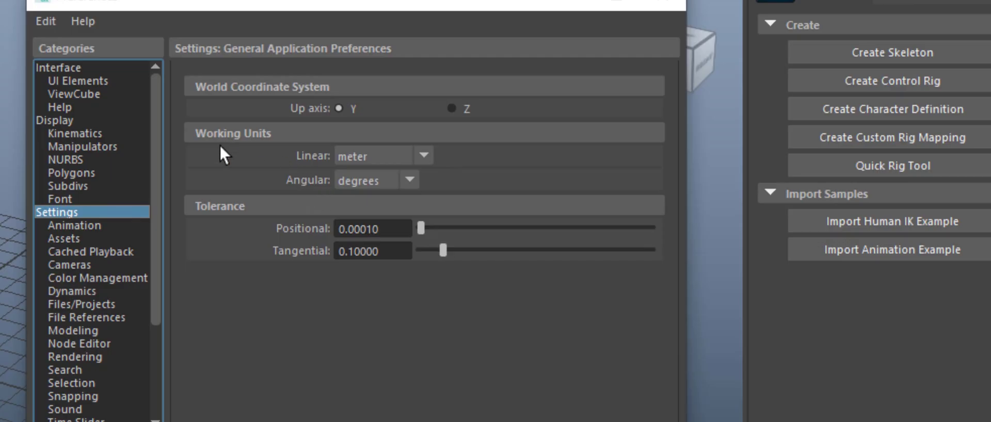
pyautogui.click(422, 154)
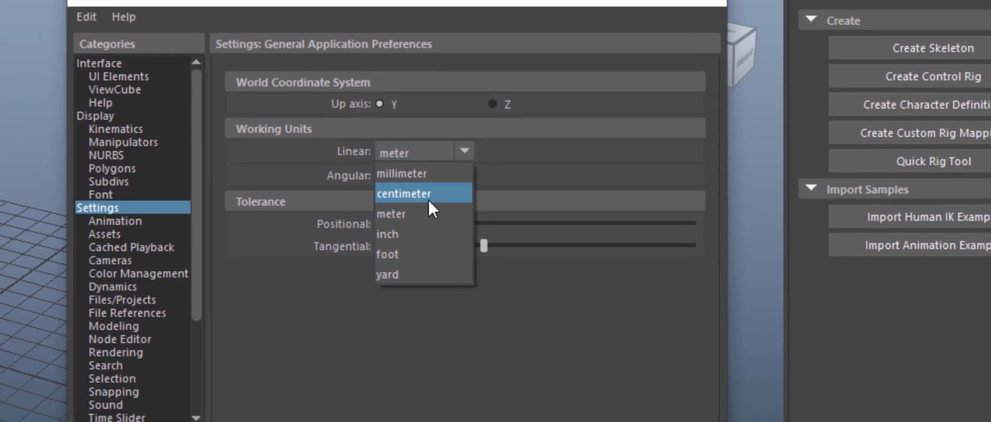
pyautogui.click(429, 216)
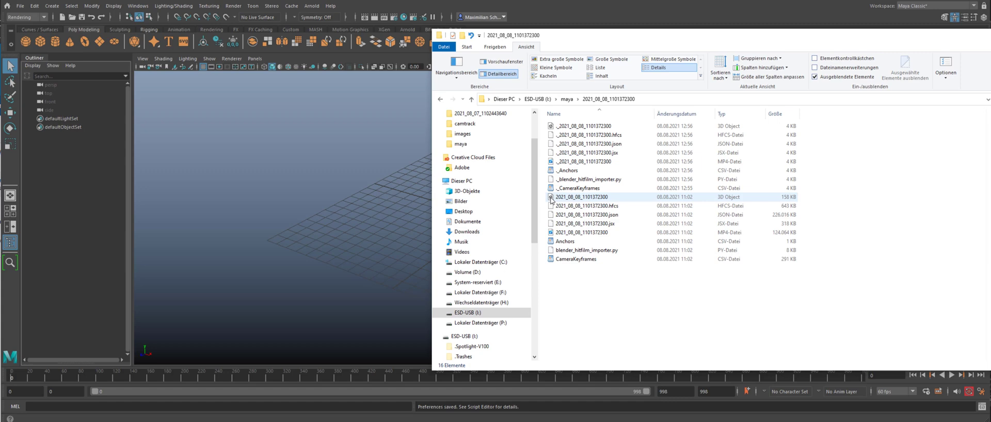
pyautogui.moveTo(581, 197); pyautogui.dragTo(392, 208)
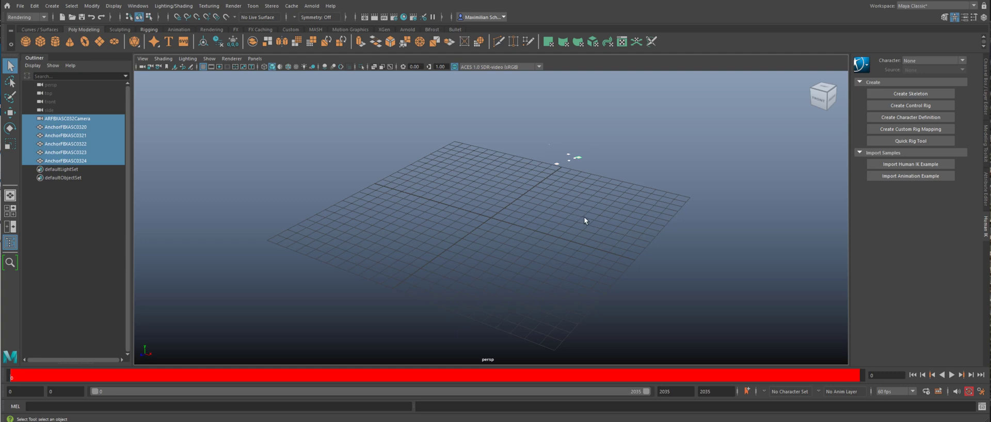
# Frame the imported anchors and scale ARFBXASC032Camera up uniformly to about 8.9 times
pyautogui.press('f')
pyautogui.keyDown('alt'); pyautogui.moveTo(628, 232); pyautogui.dragTo(740, 246); pyautogui.keyUp('alt')
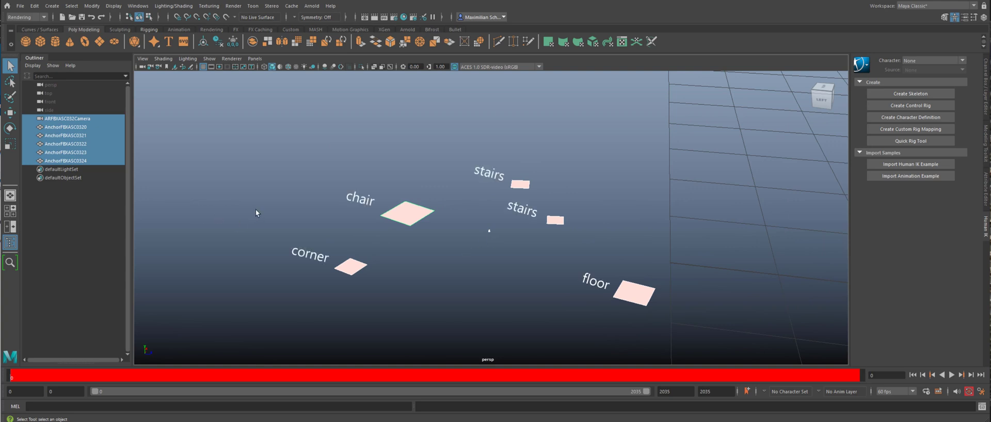
pyautogui.click(77, 209)
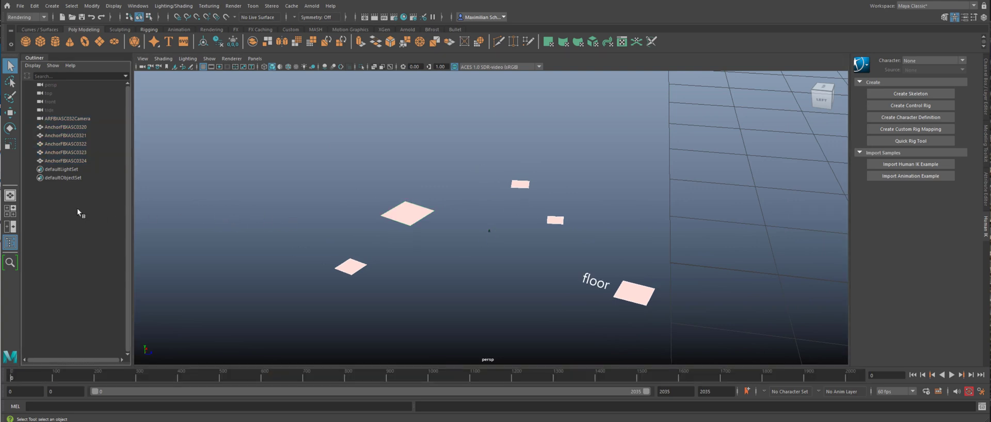
pyautogui.click(81, 119)
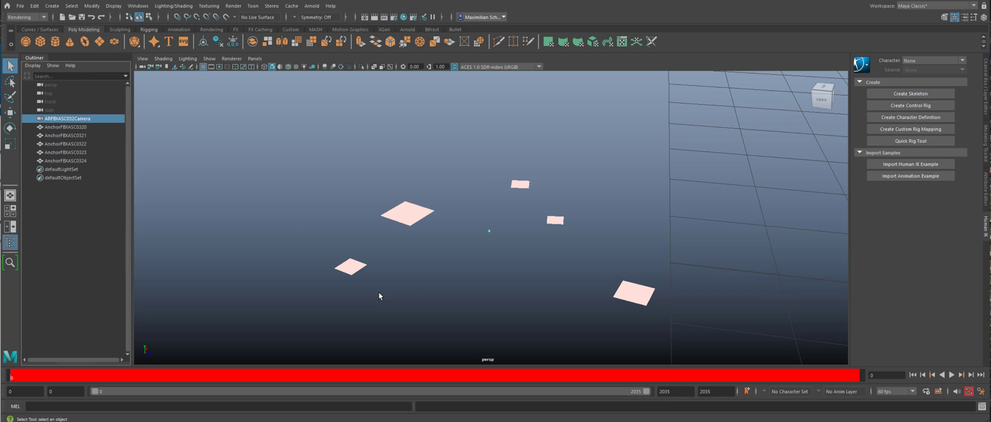
pyautogui.press('r')
pyautogui.click(491, 233)
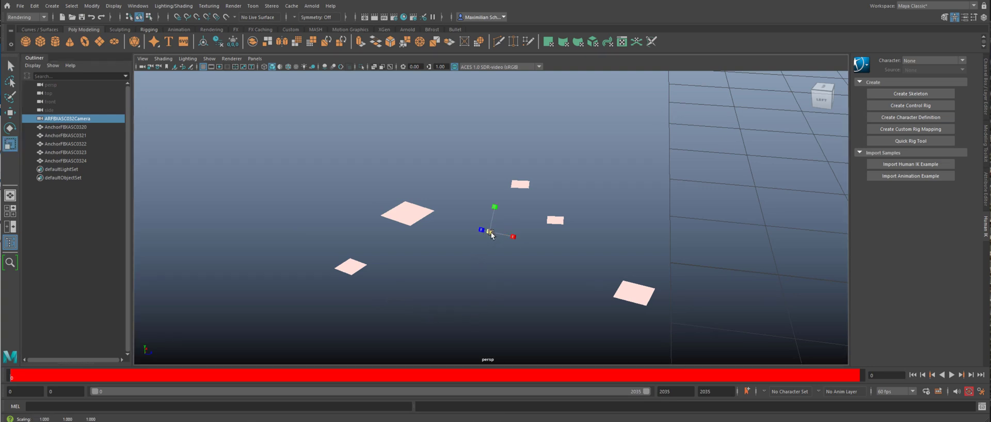
pyautogui.moveTo(531, 247); pyautogui.dragTo(534, 248)
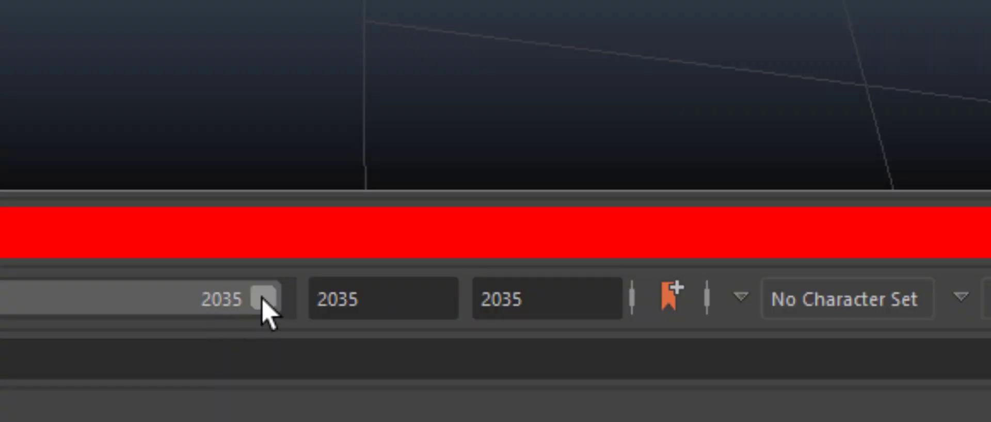
# Shorten the playback range, restore it to all 2035 frames, and play the camera track
pyautogui.moveTo(265, 312); pyautogui.dragTo(0, 312)
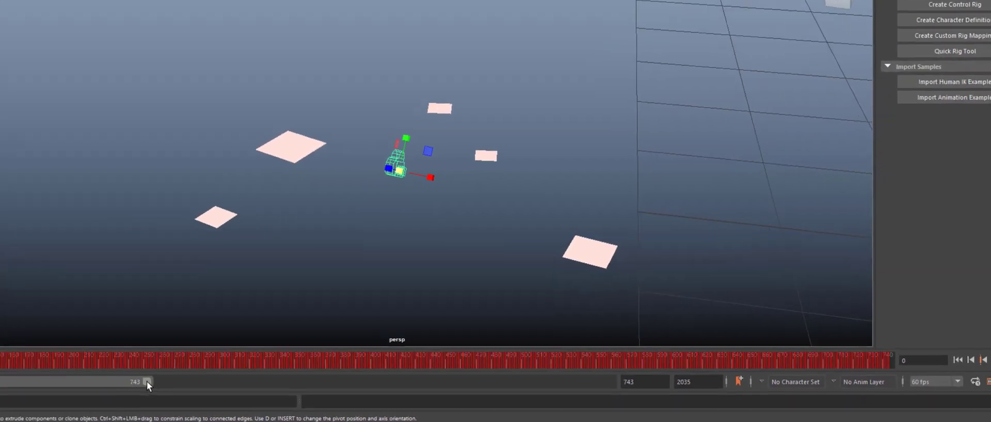
pyautogui.moveTo(222, 388); pyautogui.dragTo(633, 387)
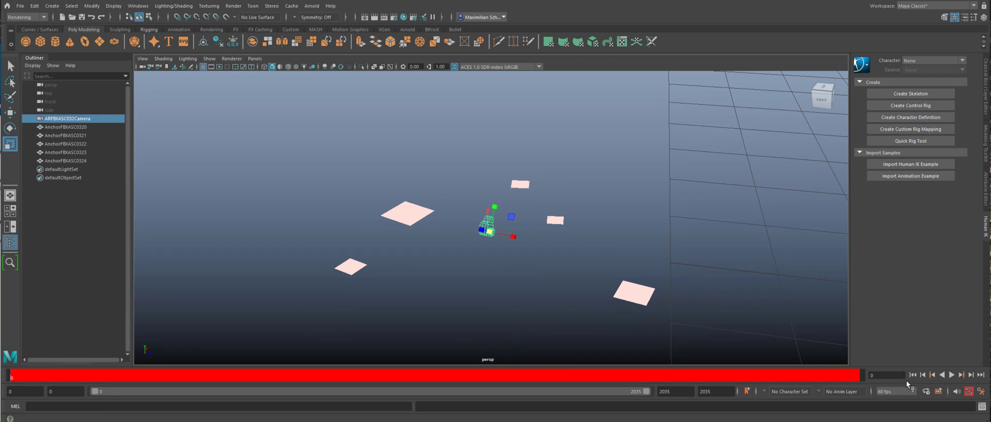
pyautogui.click(951, 375)
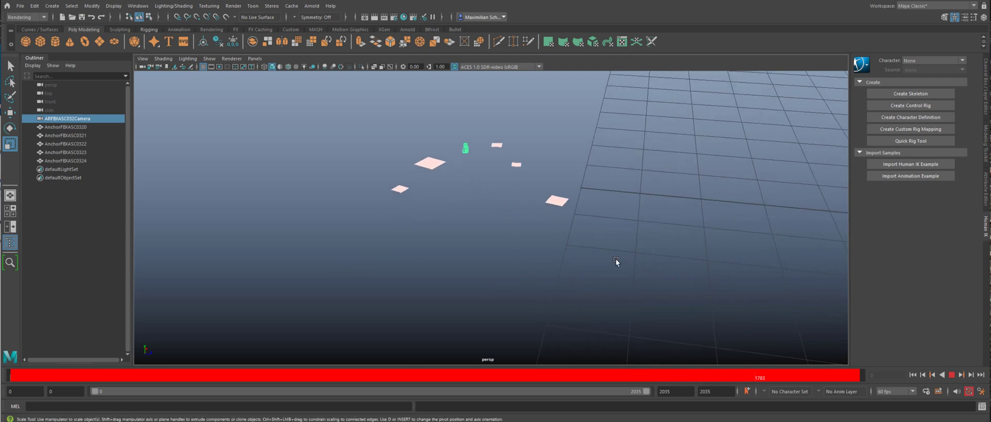
# Orbit the view to follow the tracked camera above the anchor planes as playback finishes
pyautogui.keyDown('alt'); pyautogui.moveTo(628, 255); pyautogui.dragTo(543, 246); pyautogui.keyUp('alt')
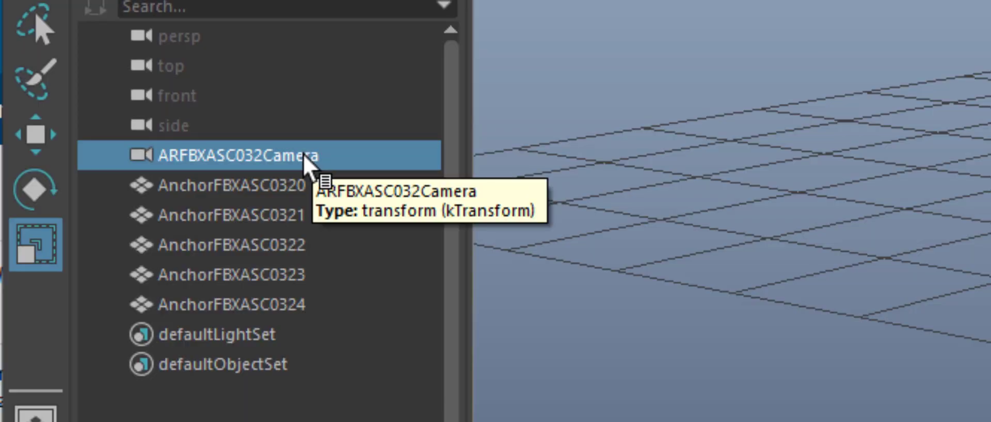
# Look through ARFBXASC032Camera in the viewport and replay its track from frame 0
pyautogui.moveTo(304, 160); pyautogui.dragTo(990, 299, button='middle')
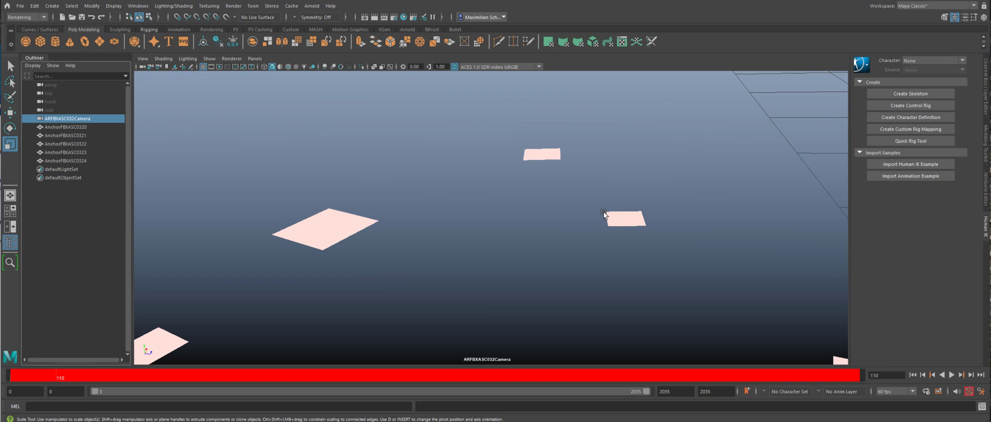
pyautogui.click(914, 376)
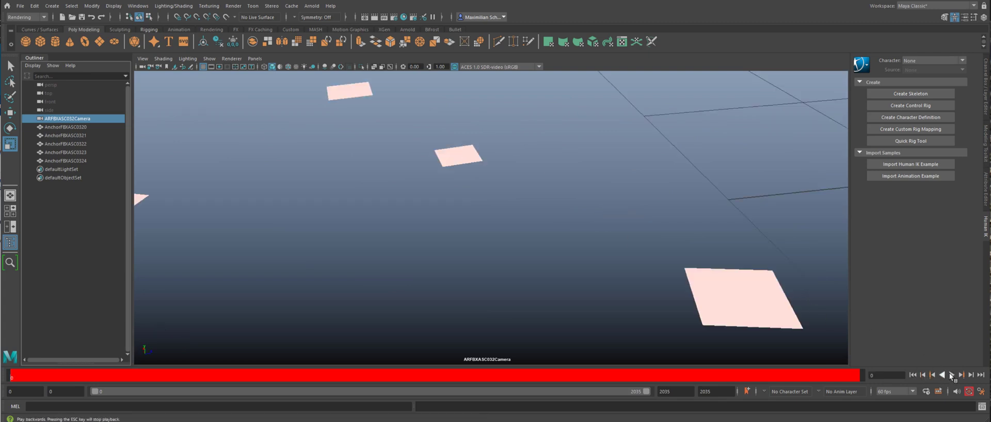
pyautogui.click(952, 375)
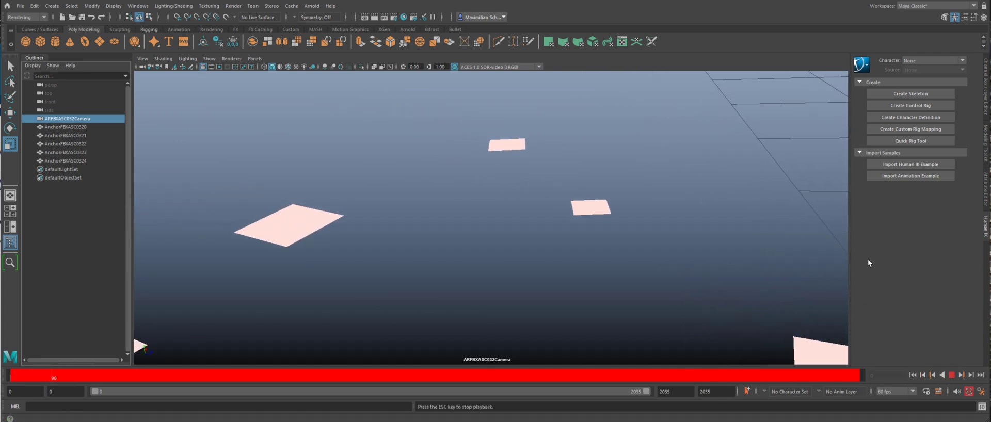